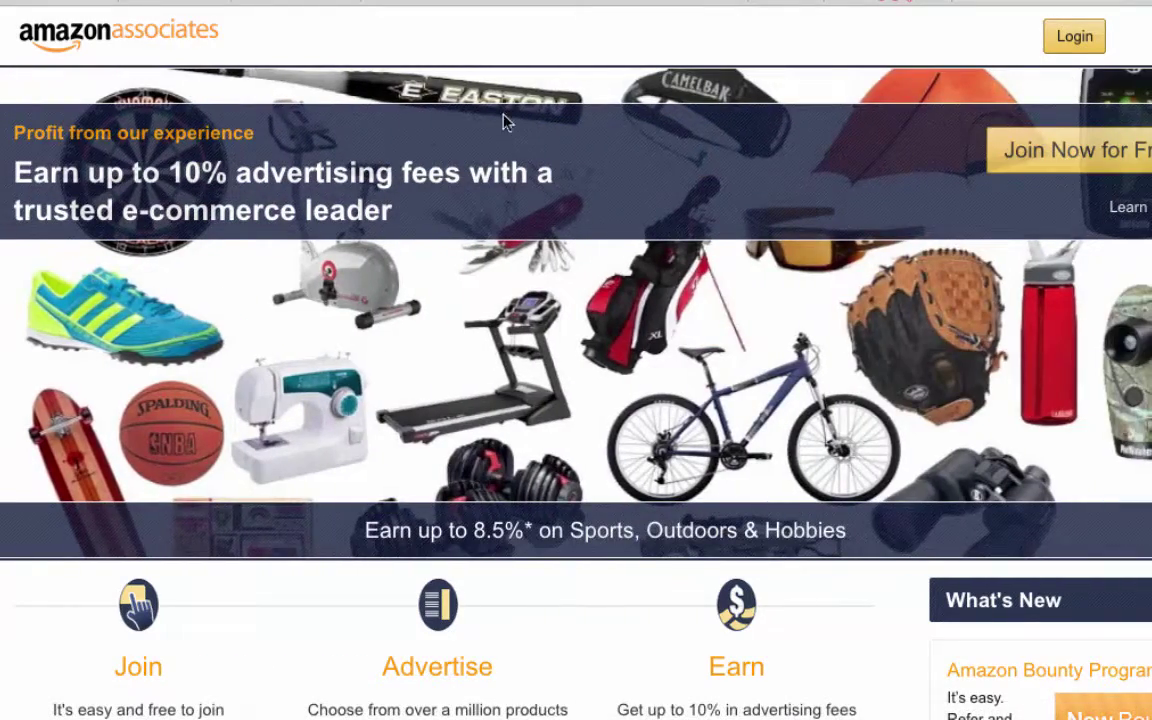
Leave the Associates sign-up form for the Amazon storefront with the SiteStripe bar showing.
click(1128, 207)
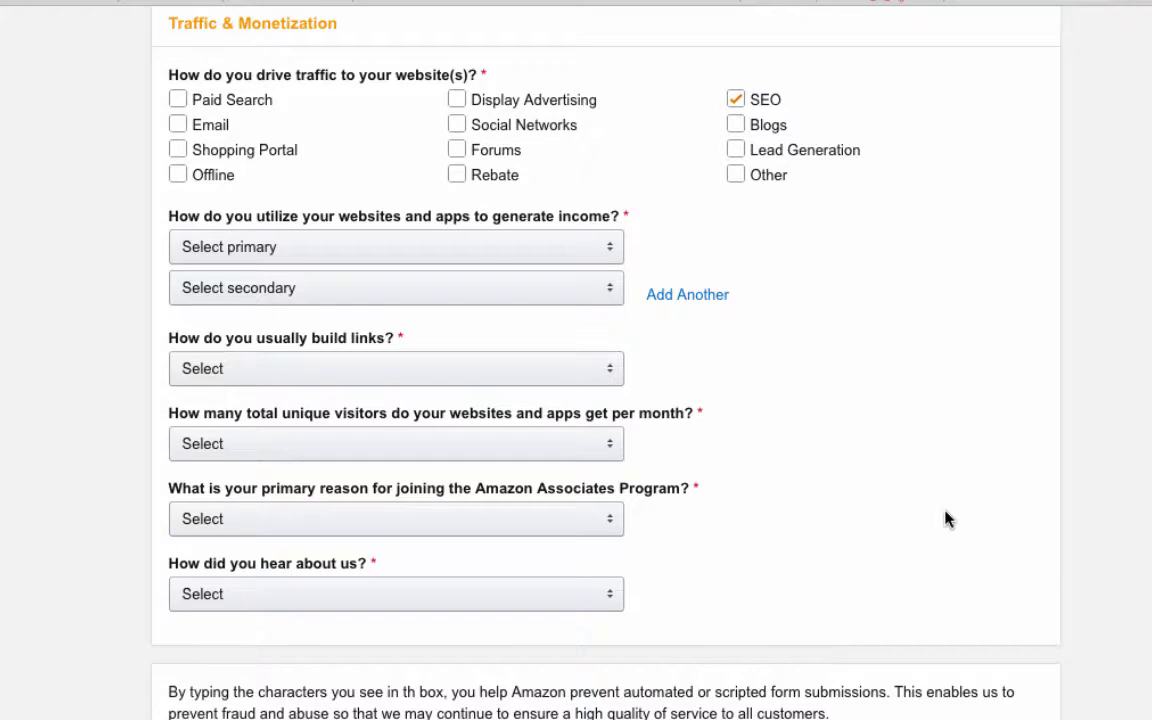
scroll(604, 591, down, 10)
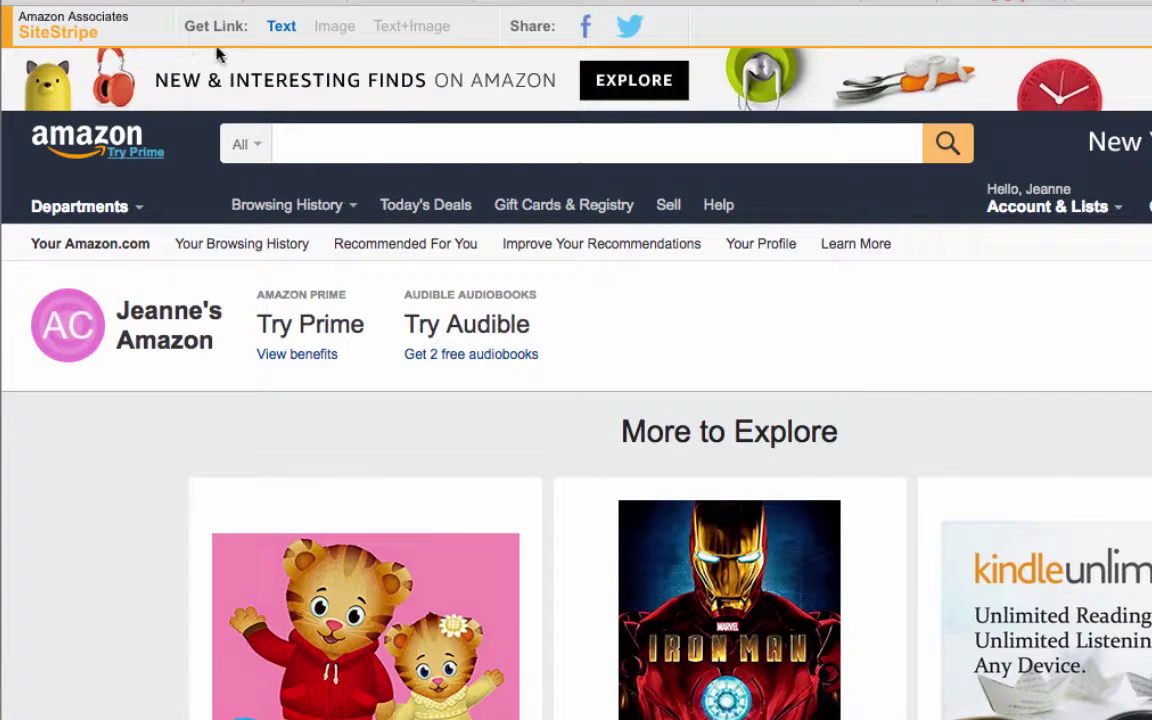
Search Amazon for 'prosper and thrive' and open the Prosper and Thrive Kindle result.
click(322, 146)
text(pro)
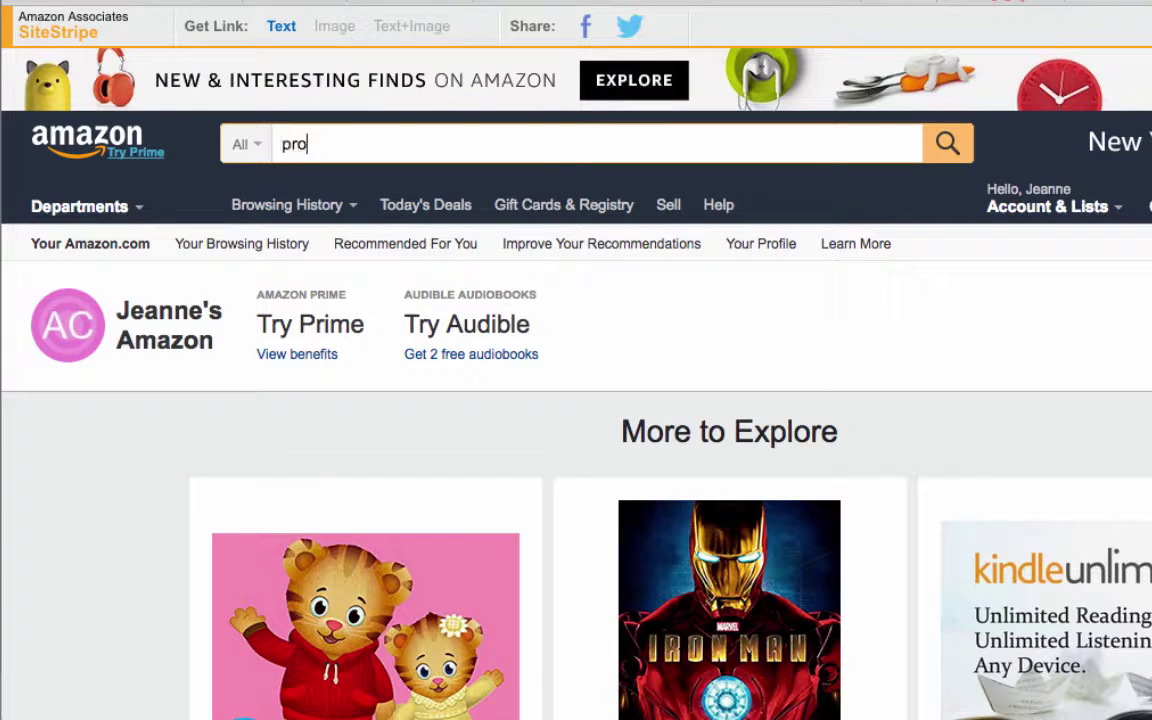
text(sper and)
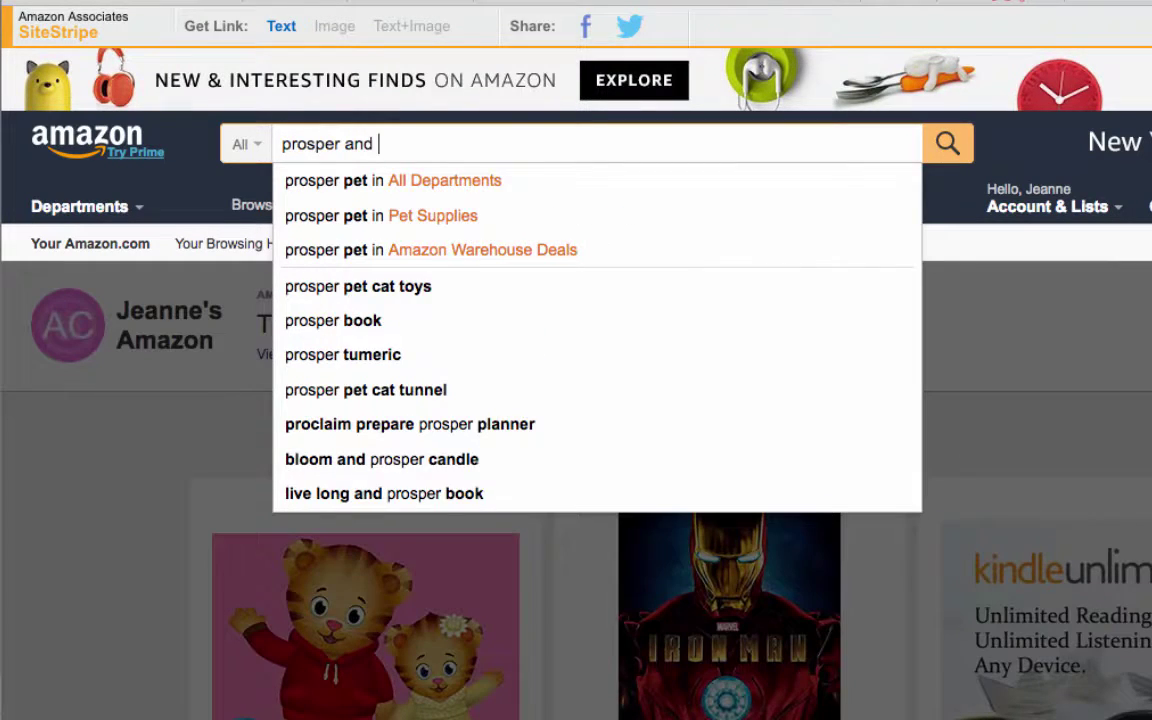
text( thriv)
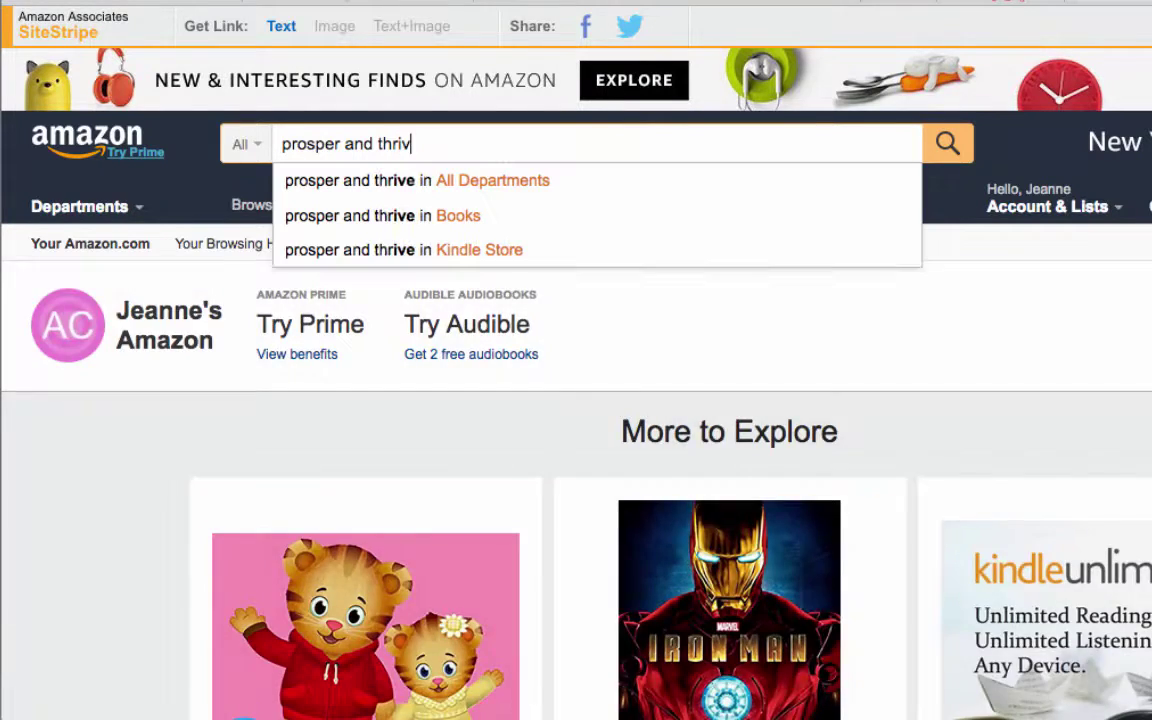
text(e)
key(Return)
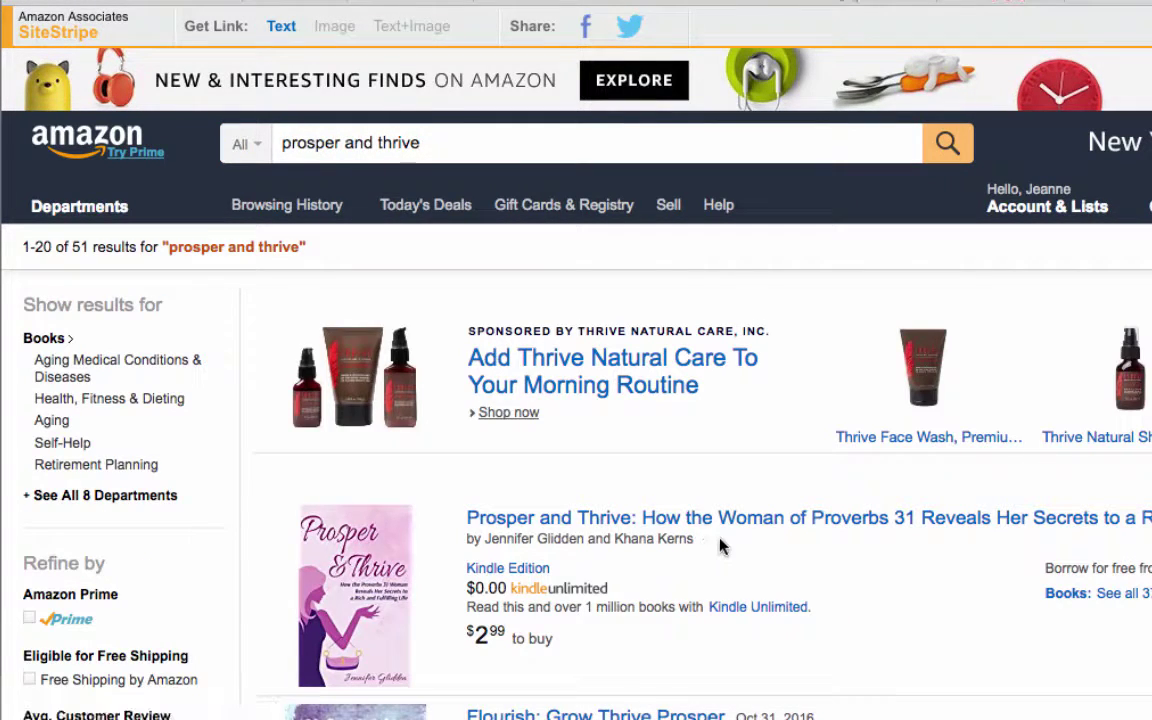
scroll(725, 545, down, 2)
scroll(836, 433, up, 1)
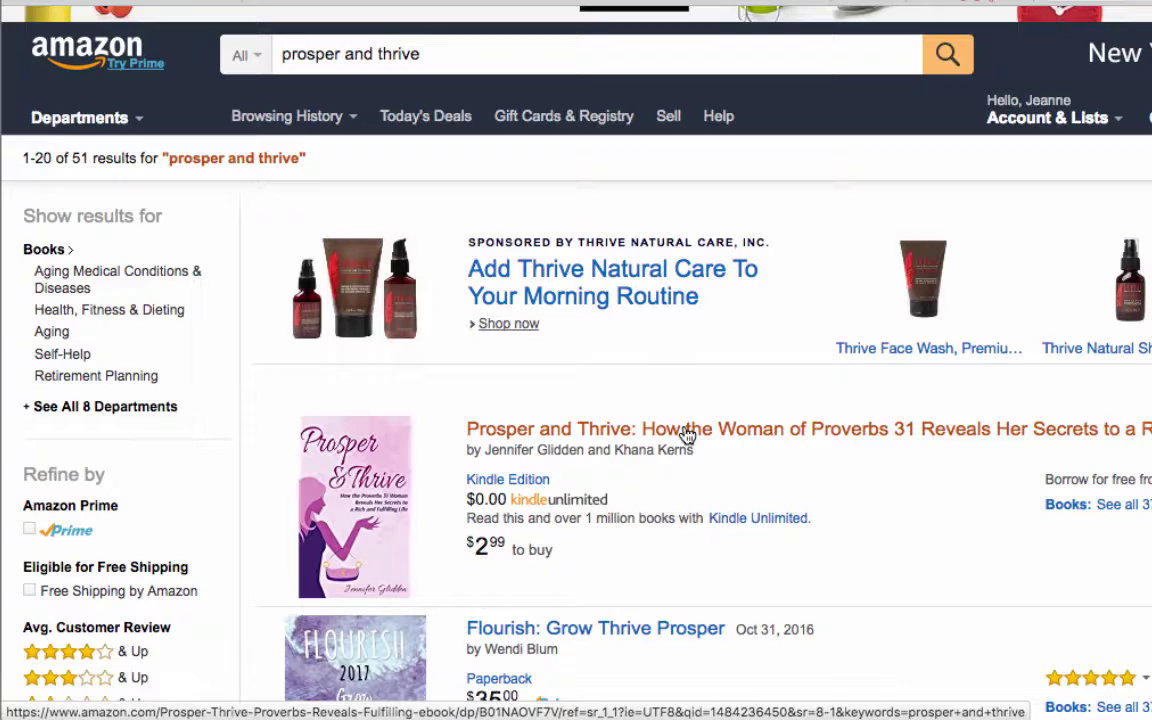
click(687, 436)
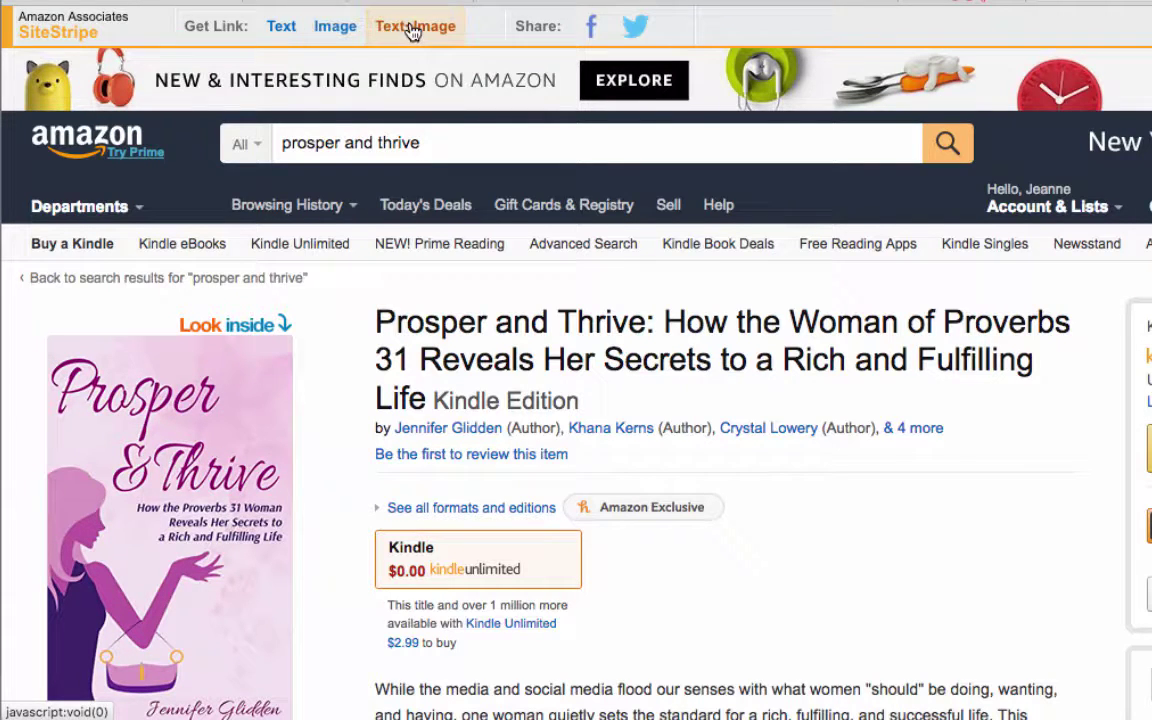
click(284, 30)
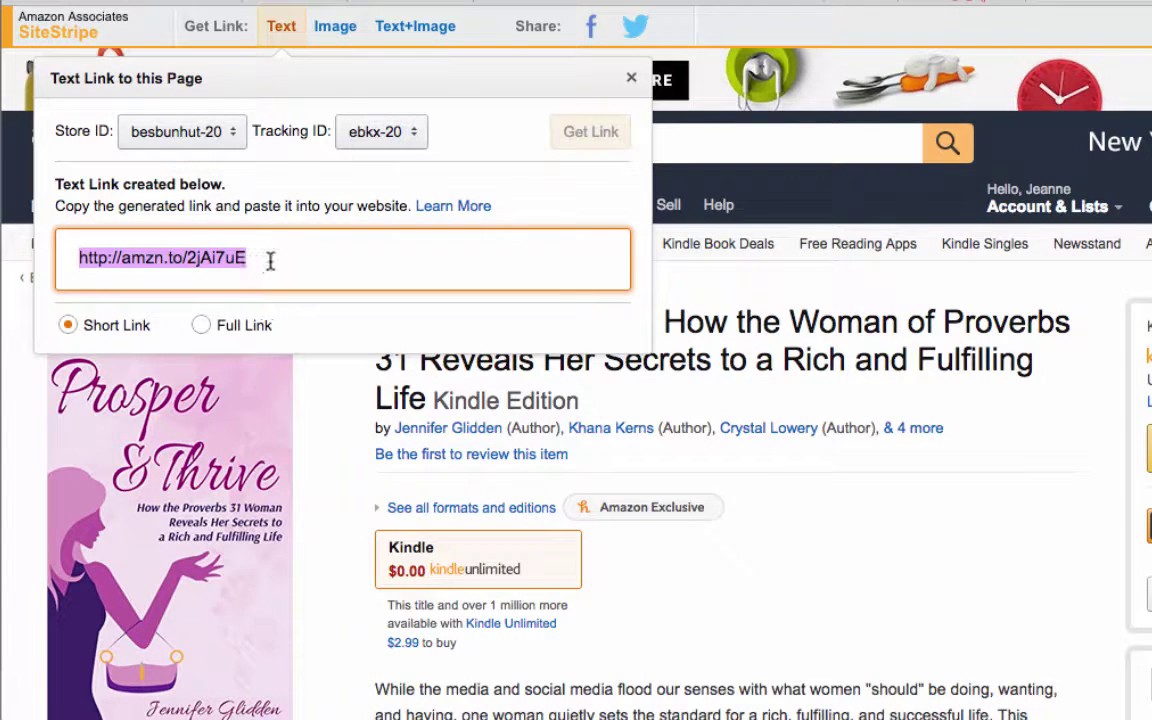
click(205, 326)
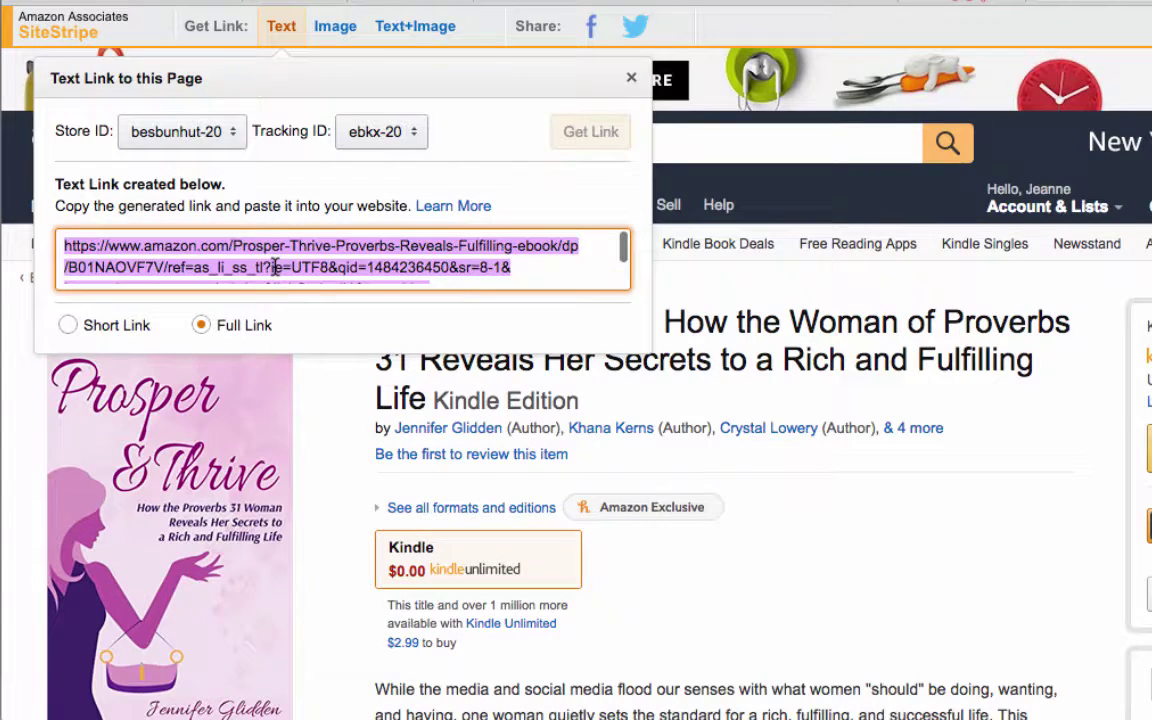
scroll(117, 320, down, 1)
click(70, 312)
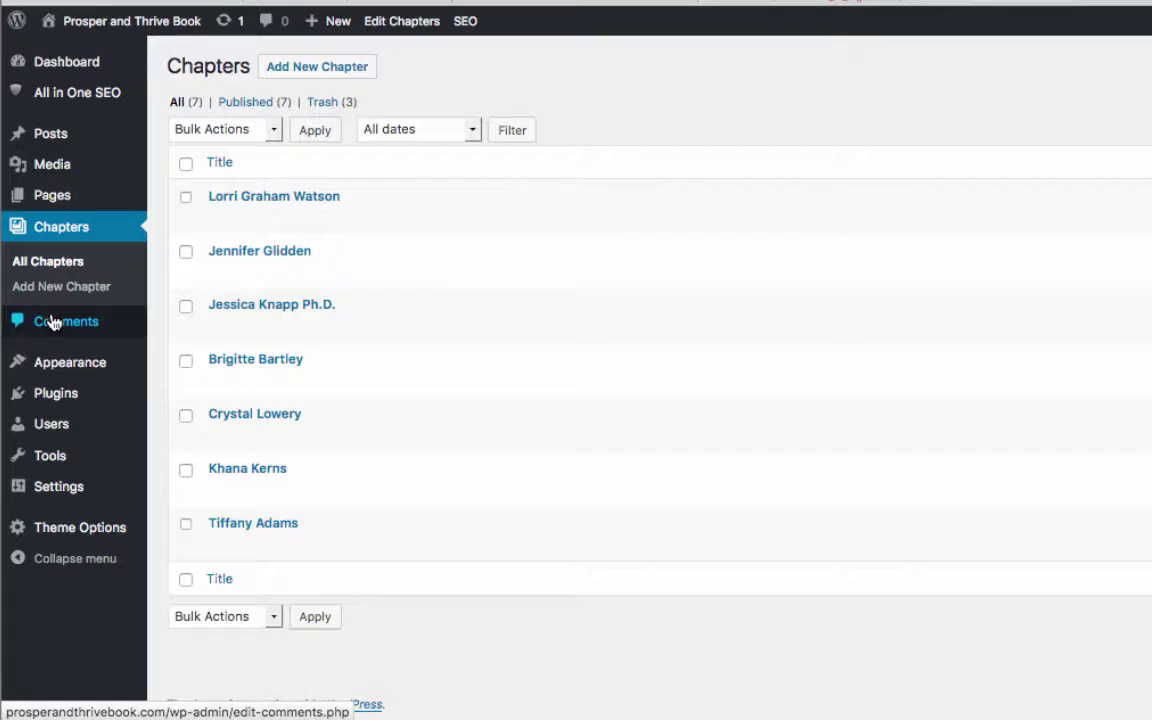
mouse_move(55, 394)
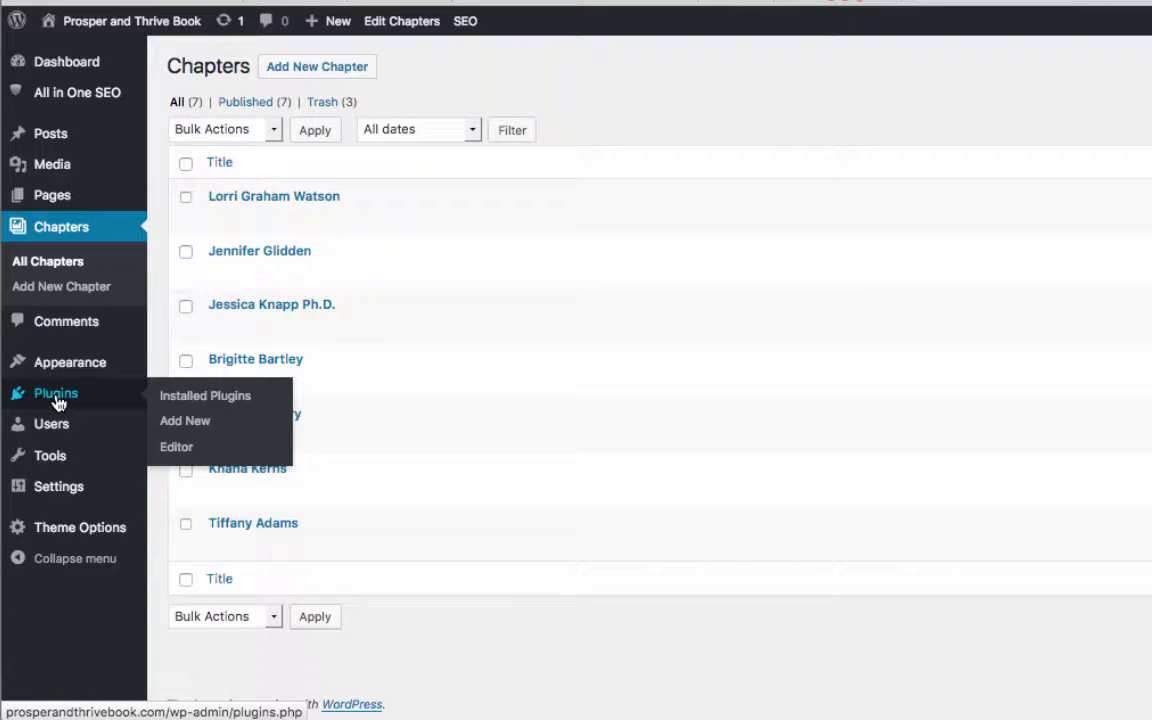
Install and activate Pretty Link Lite from the plugin directory, then start a new pretty link.
click(170, 428)
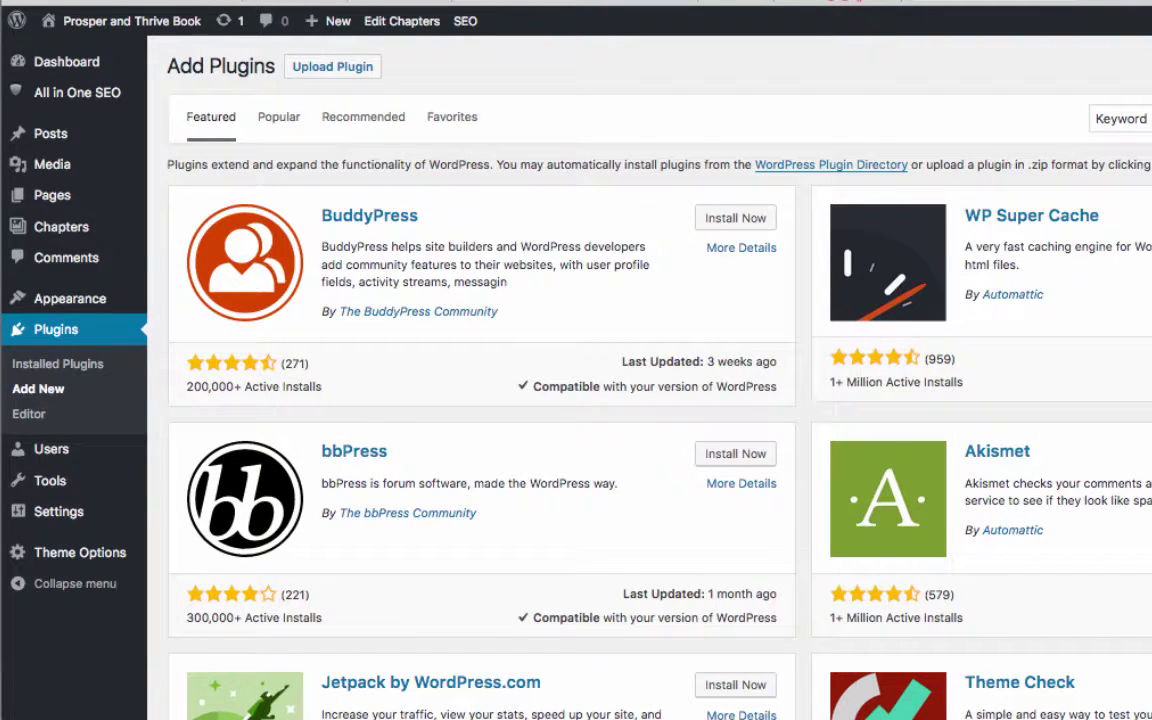
key(Return)
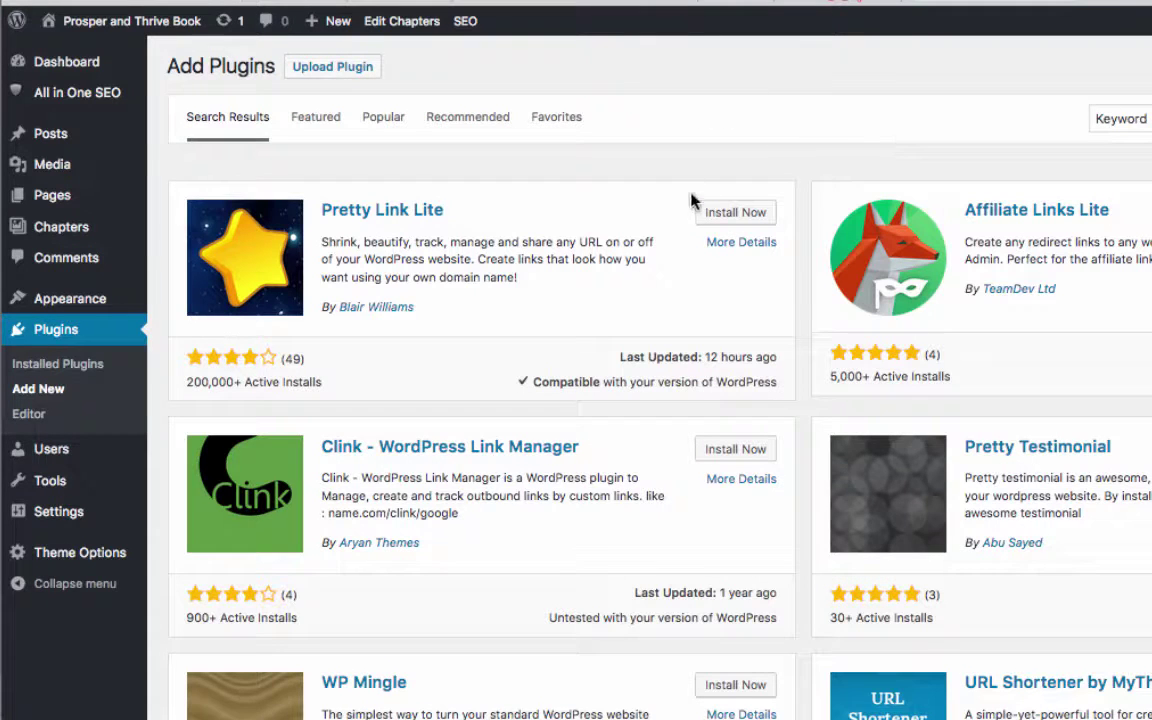
click(728, 218)
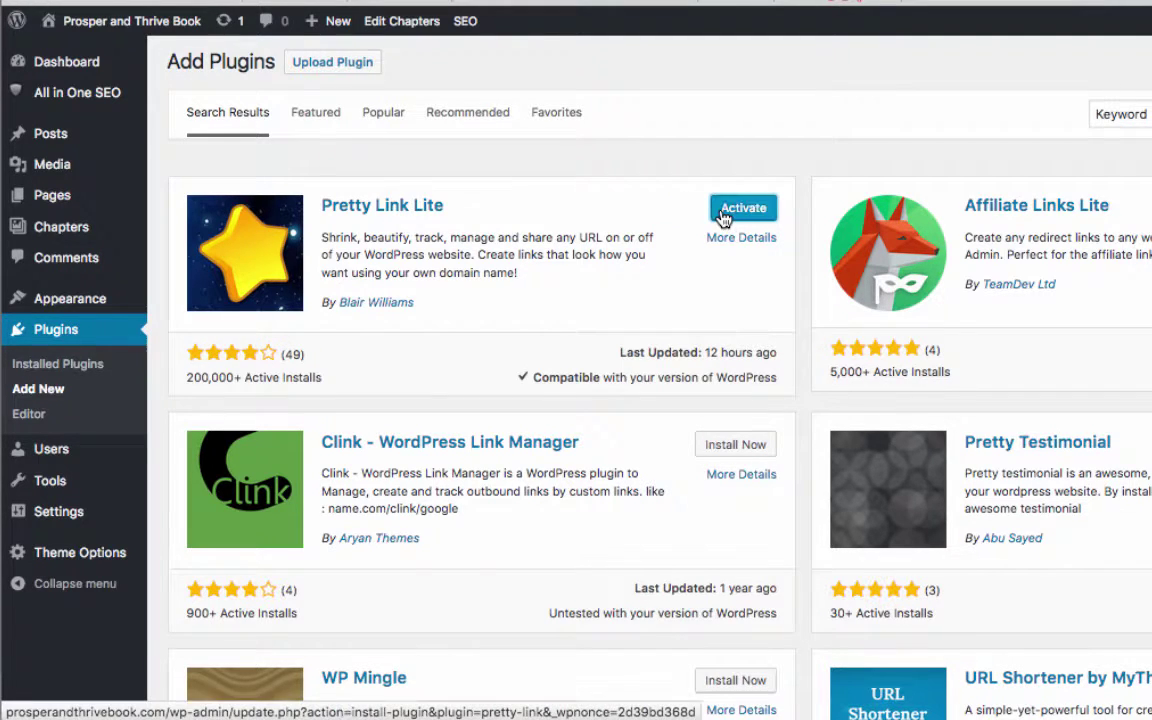
click(756, 218)
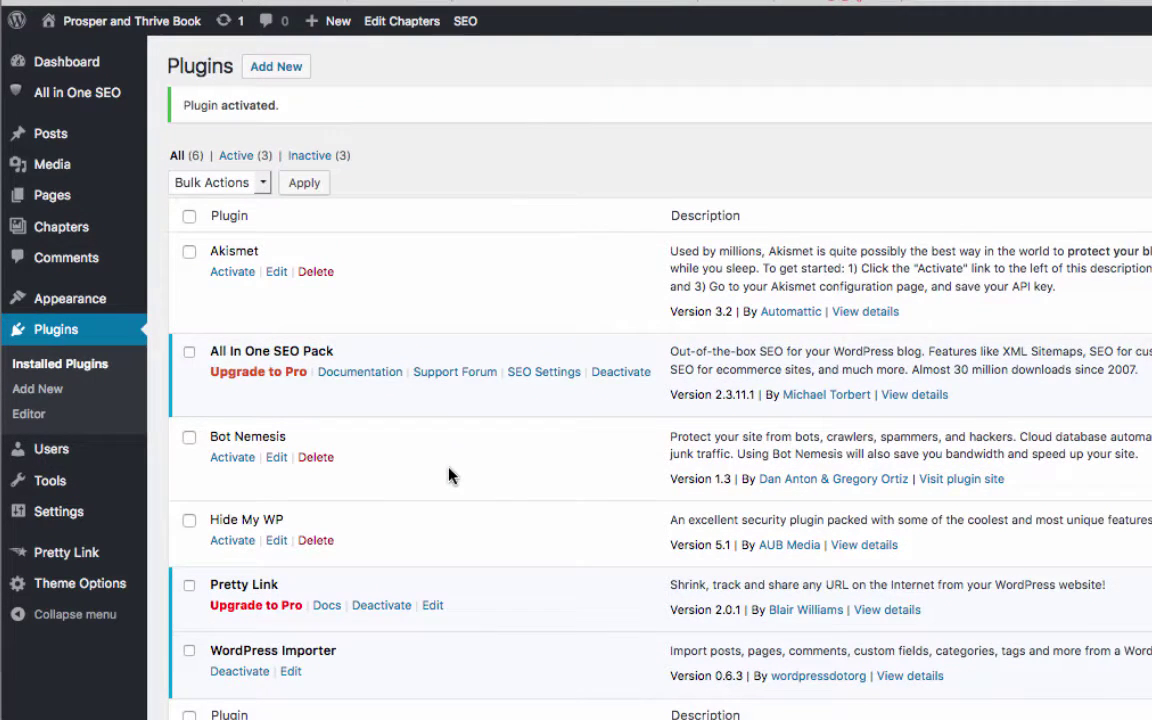
scroll(449, 477, down, 3)
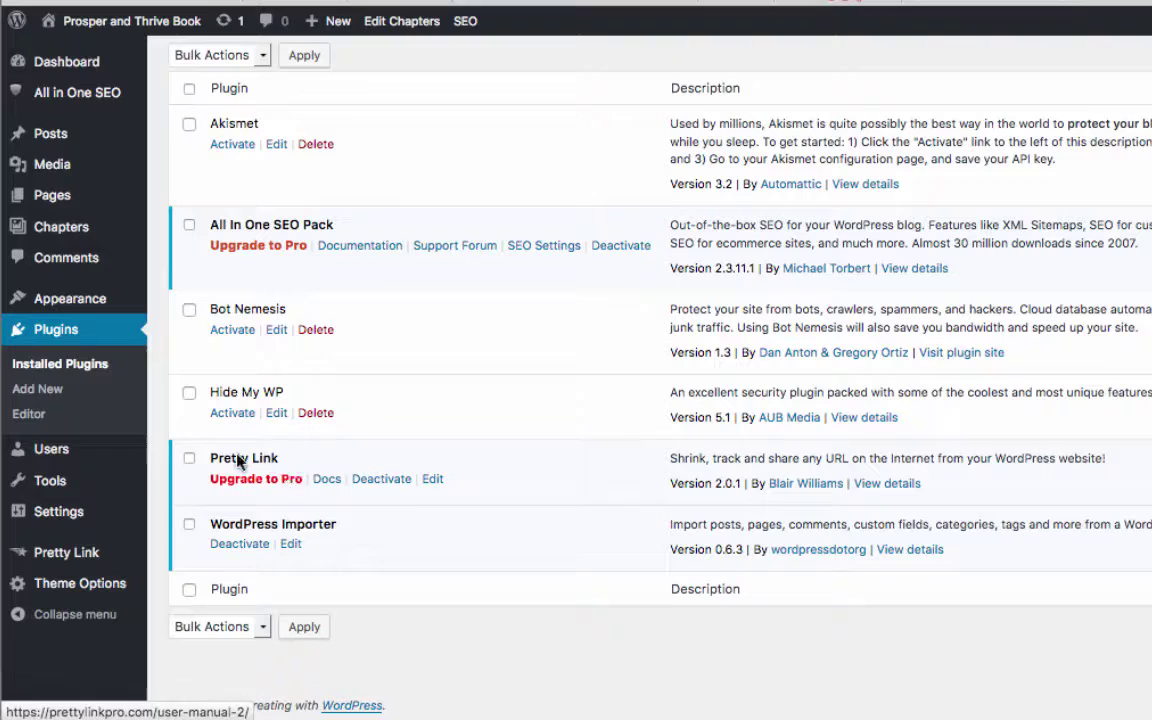
mouse_move(66, 552)
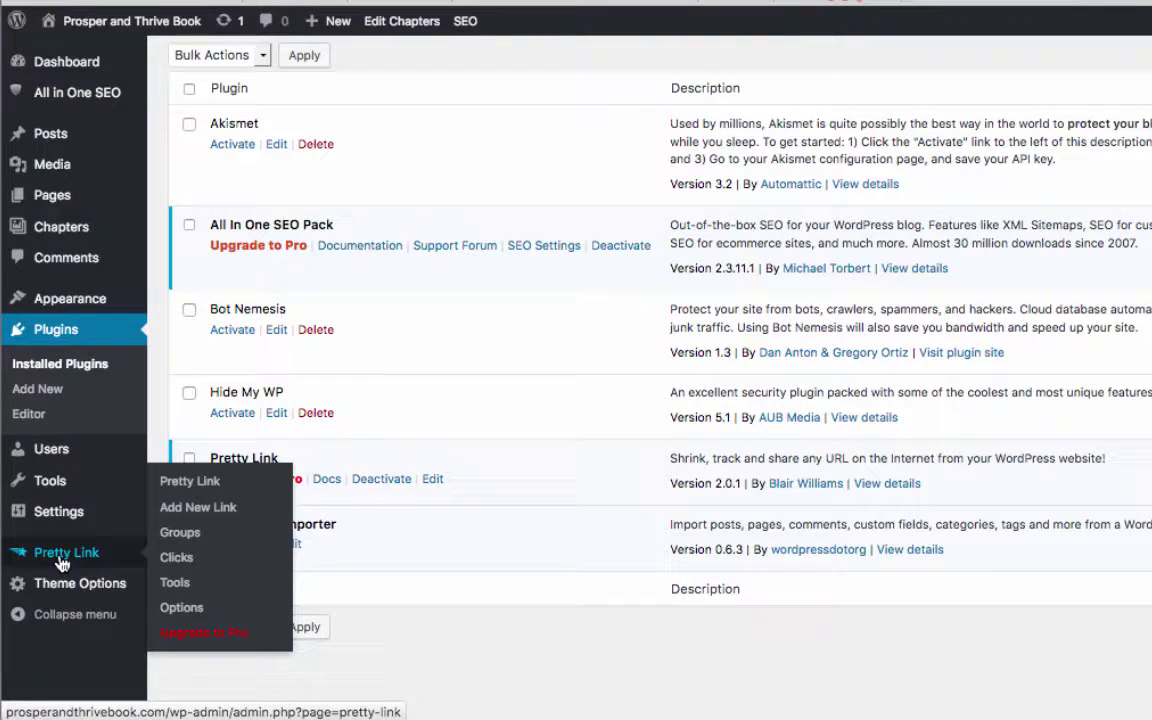
click(172, 510)
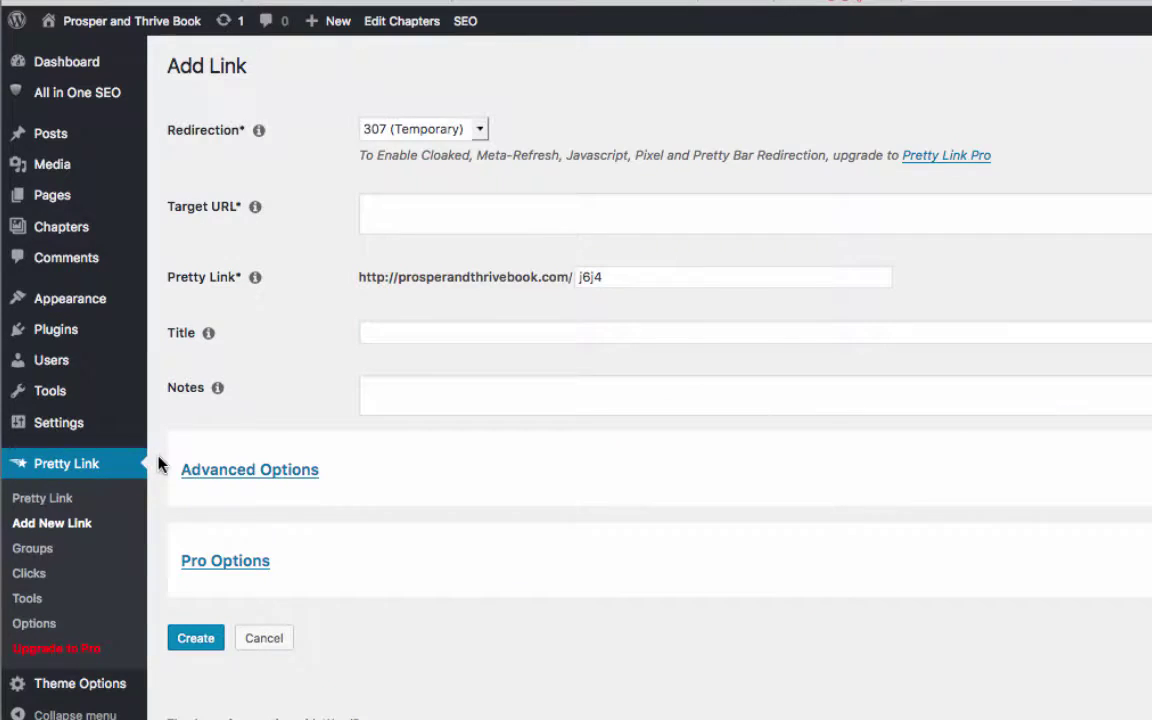
click(478, 133)
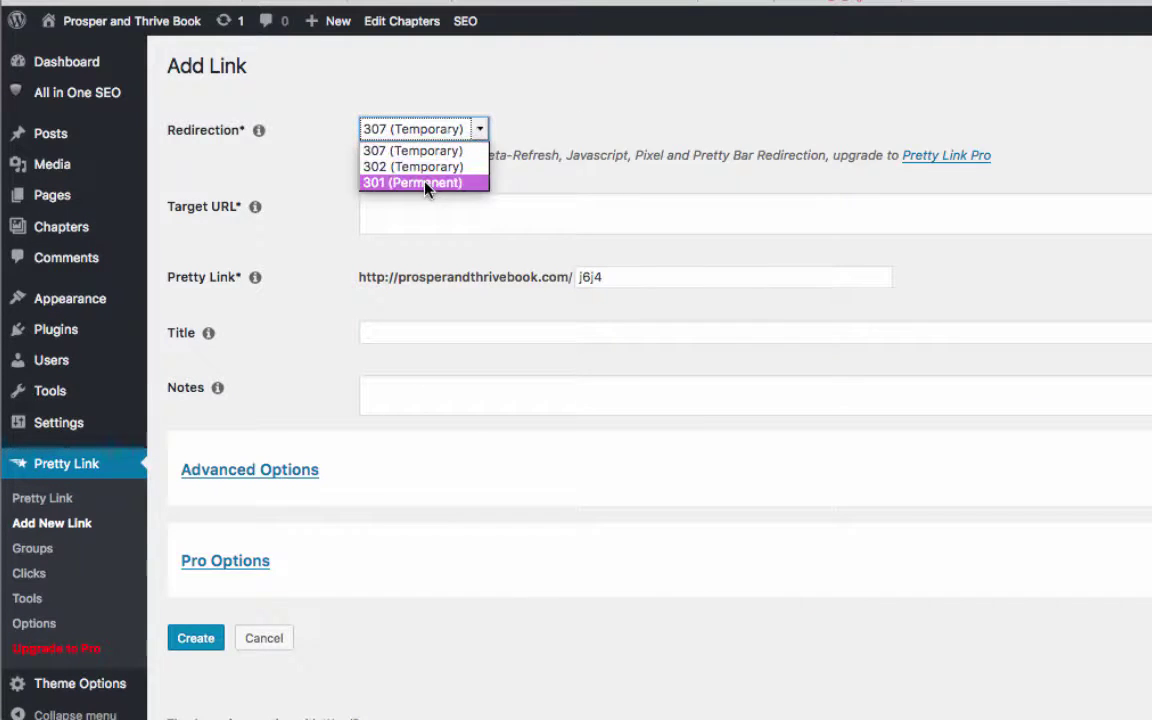
click(426, 184)
click(391, 208)
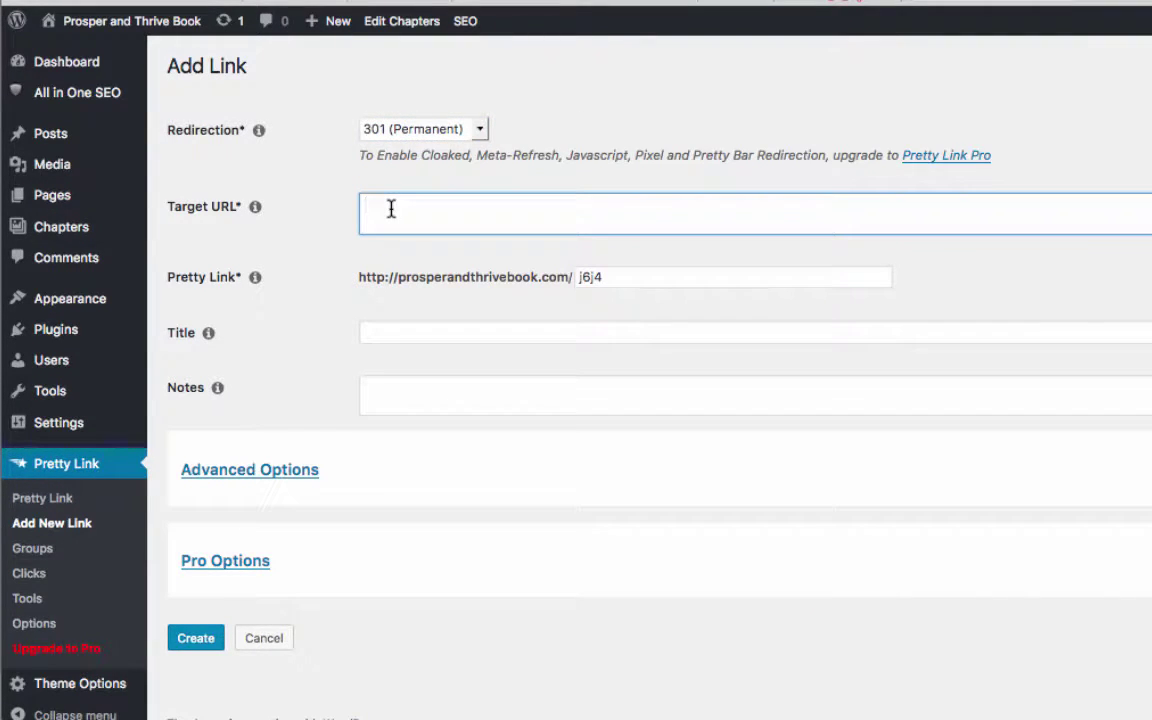
text(http://amzn.to/2jAi7uE)
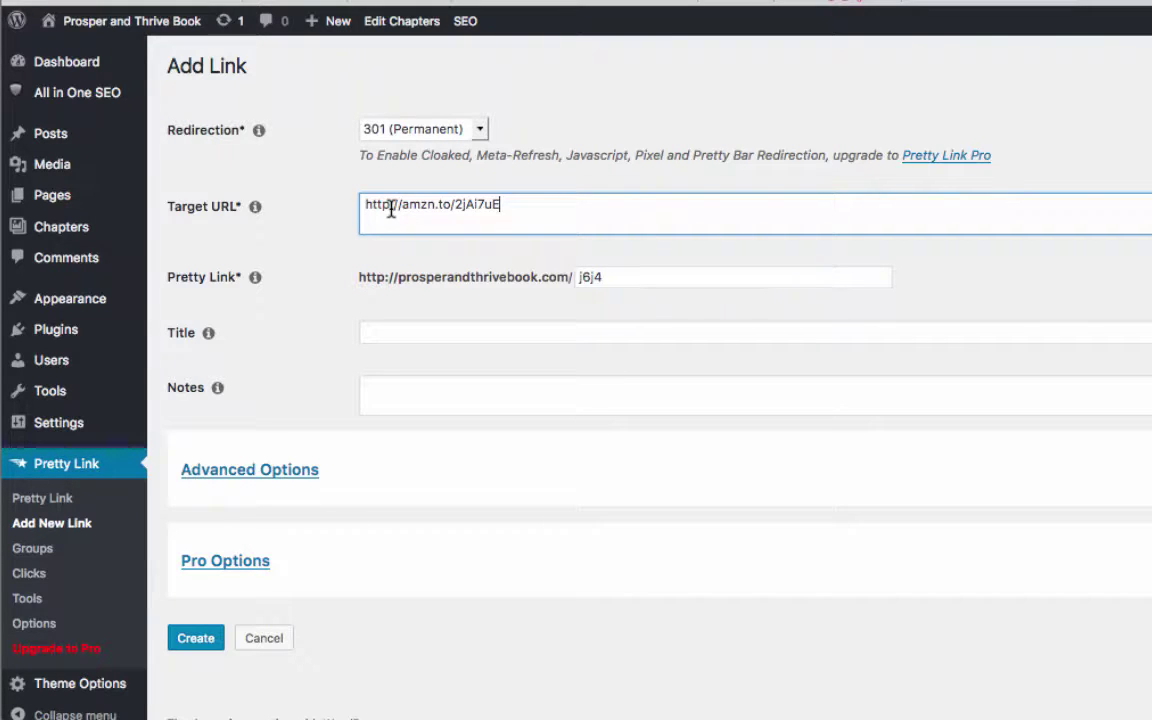
key(Tab)
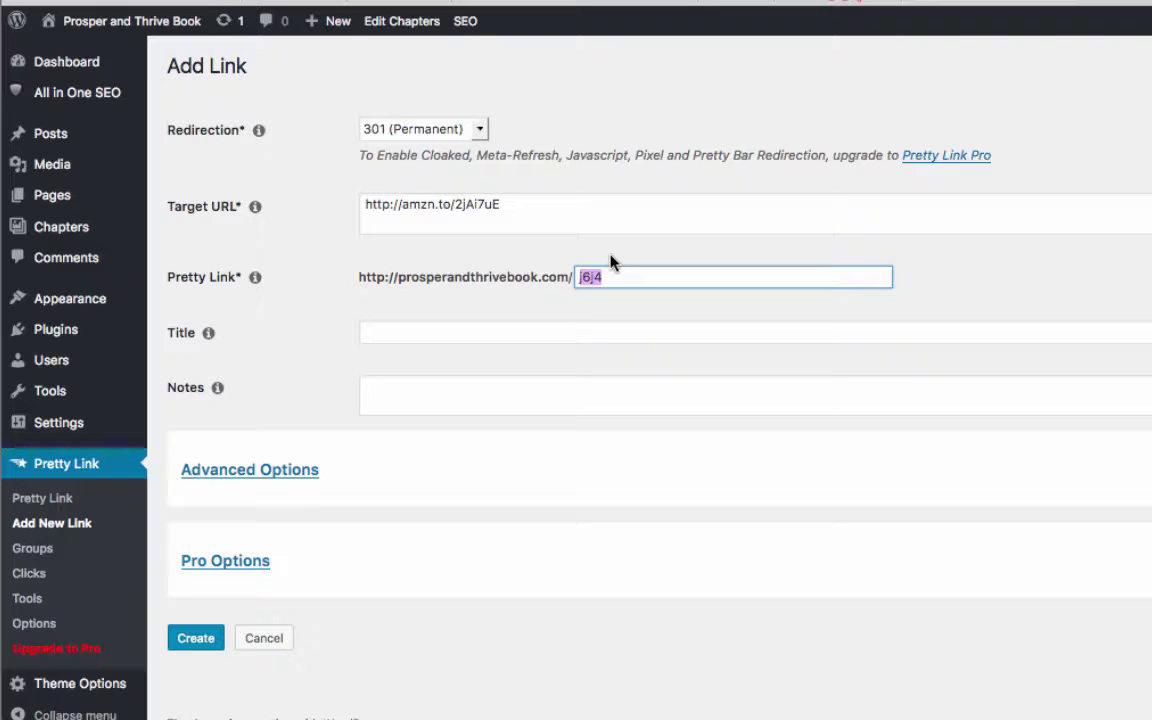
text(buy)
Title the link 'Buy Prosper and Thrive Here', correcting typos along the way.
click(380, 332)
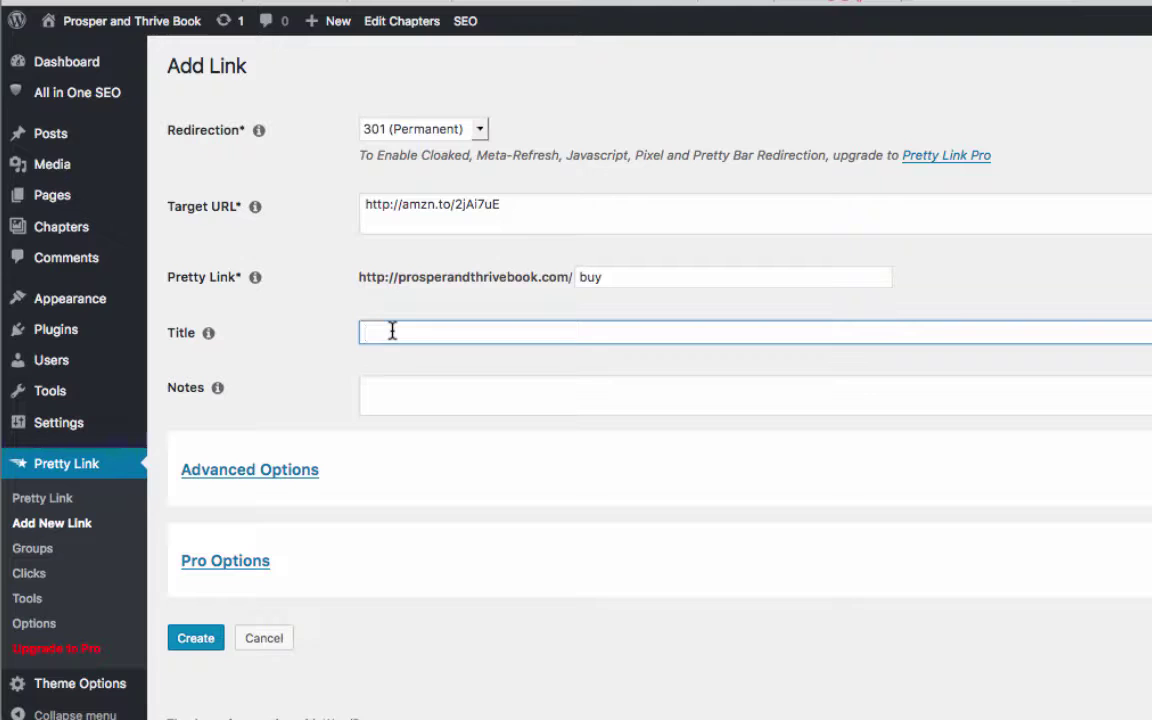
text(Buy Pr)
text(sper)
key(BackSpace)
key(BackSpace)
key(BackSpace)
text(oser)
key(BackSpace)
key(BackSpace)
text(per an)
text(d THrive)
key(BackSpace)
key(BackSpace)
key(BackSpace)
key(BackSpace)
key(BackSpace)
text(hv)
key(BackSpace)
text(rive)
text(Here)
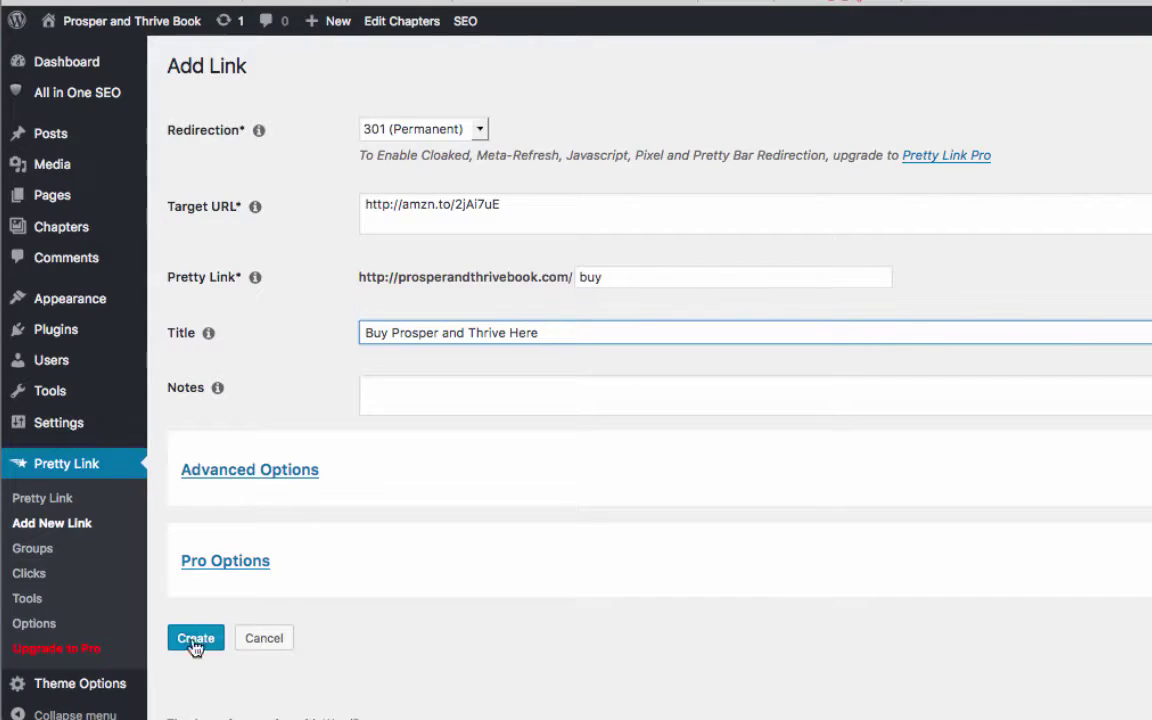
Review Advanced Options with click tracking on, and create the link.
click(231, 471)
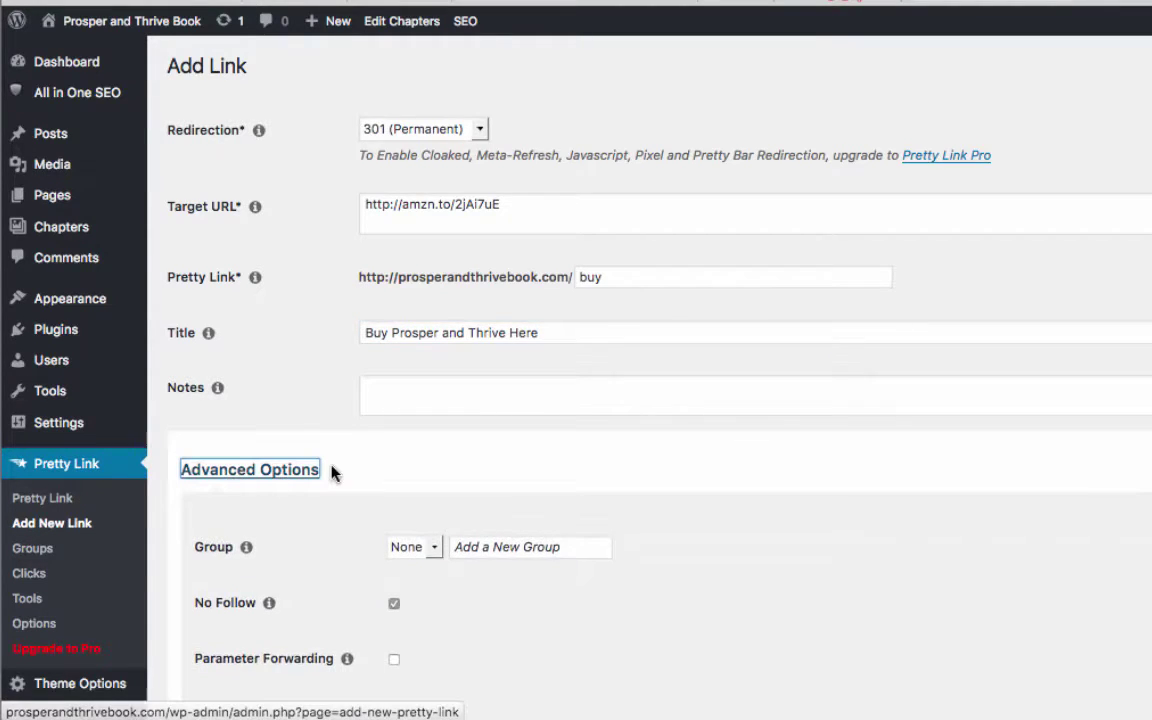
scroll(341, 462, down, 3)
scroll(341, 462, down, 1)
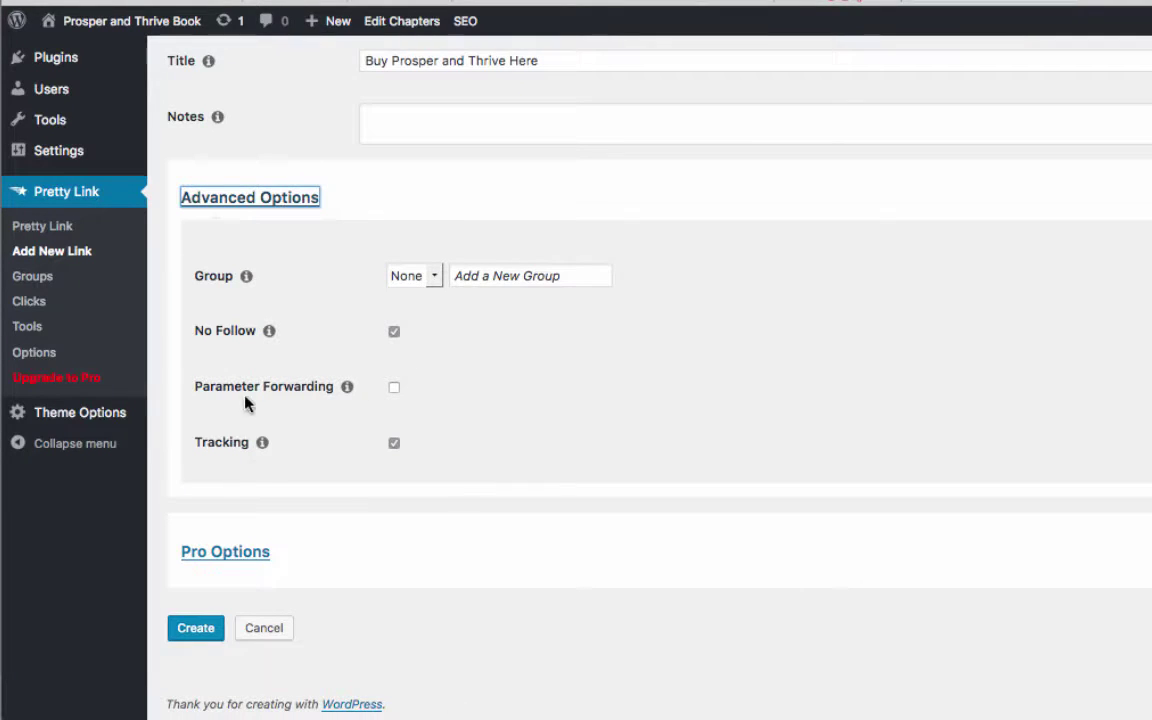
click(394, 444)
click(197, 630)
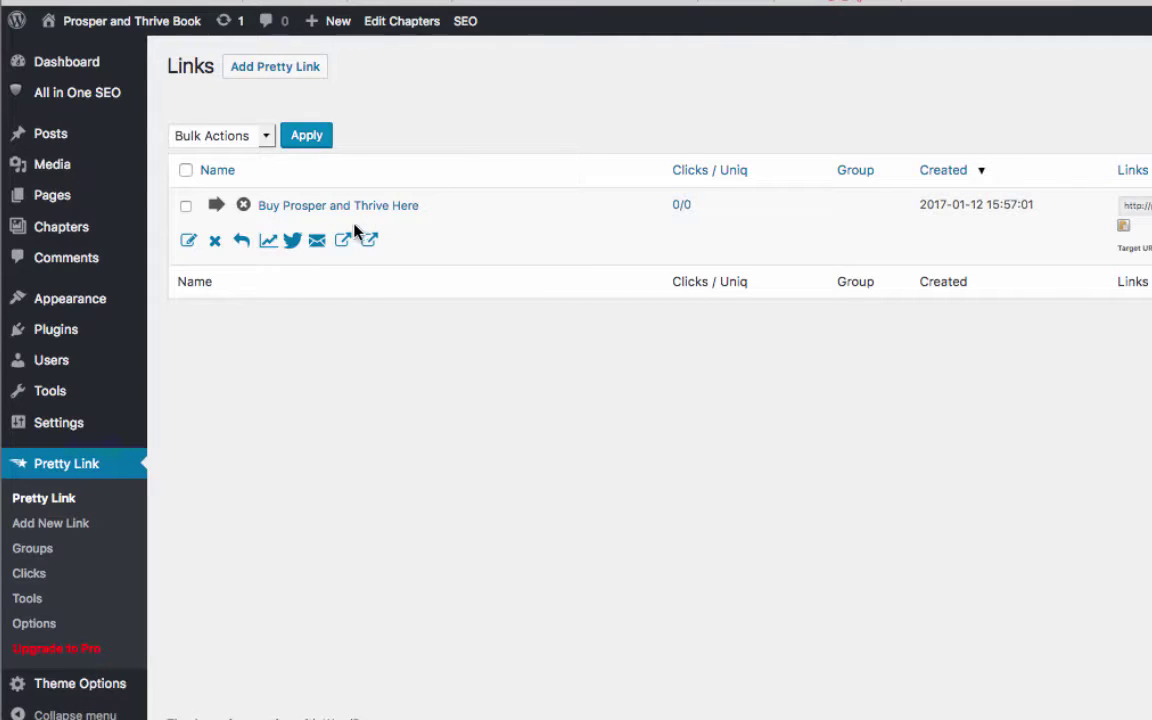
Select the new link's URL in the Links column, then go back to Amazon's link popup.
mouse_move(600, 215)
click(1135, 205)
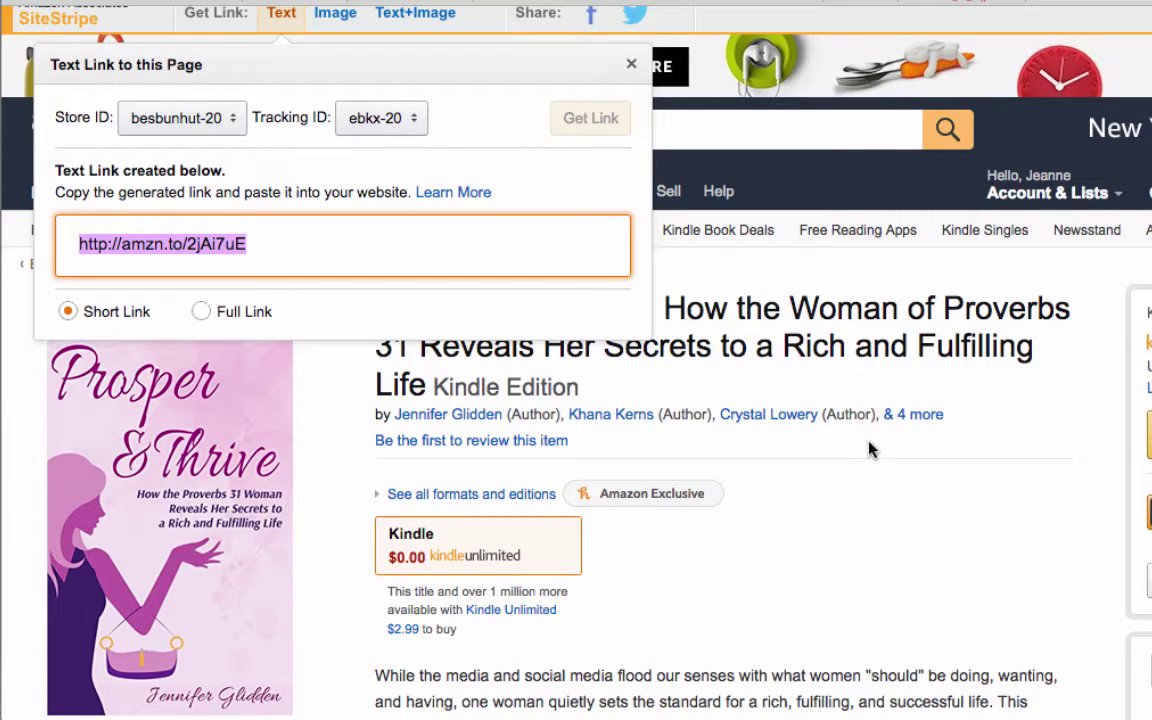
Expand the book's '& 4 more' authors, which also closes the SiteStripe popup.
click(918, 416)
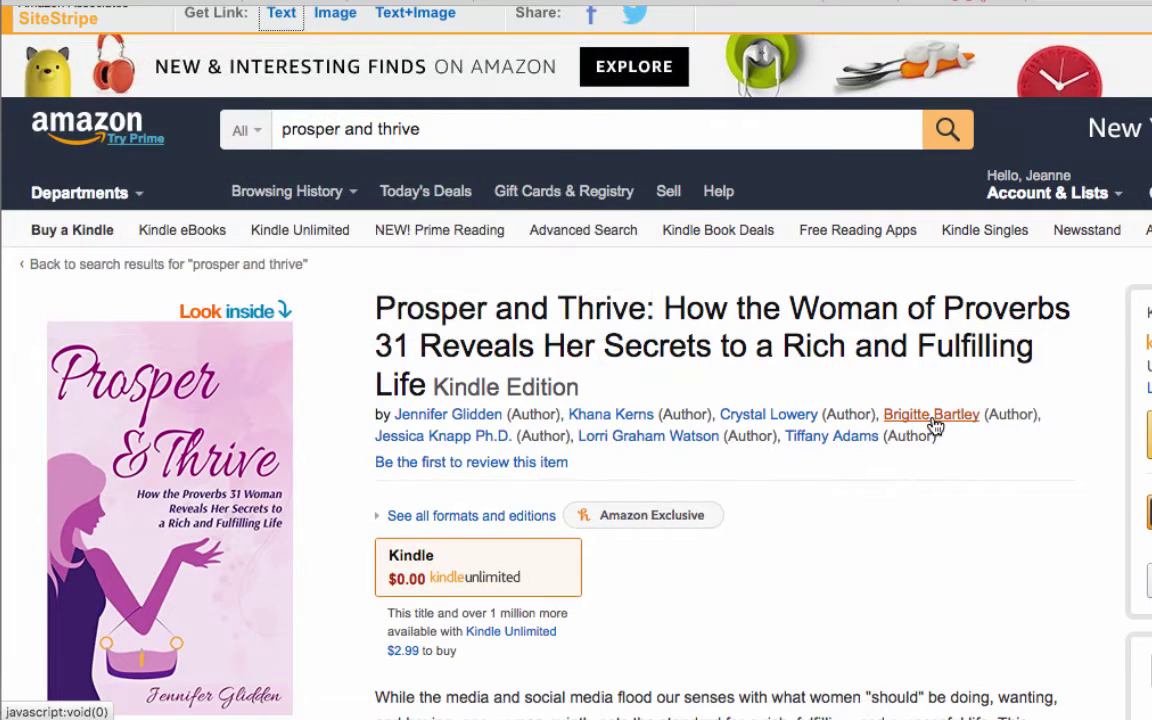